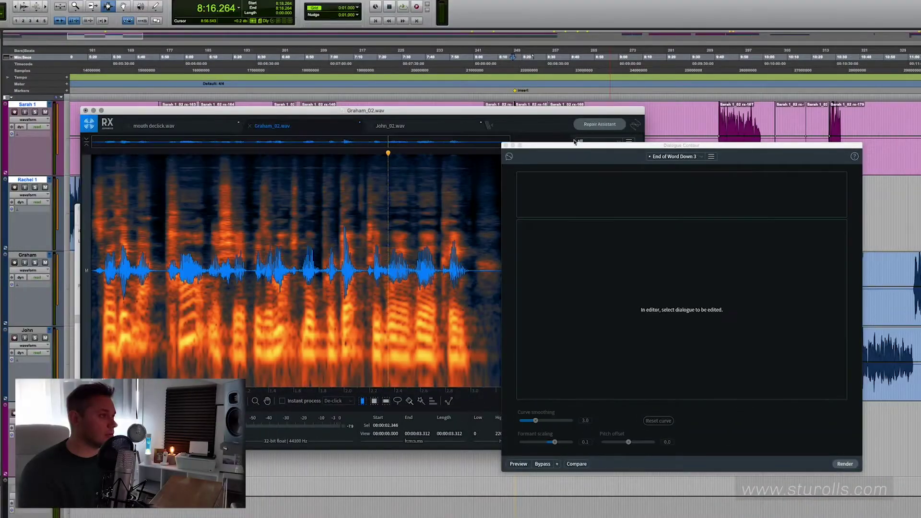
- Revert Graham_02 to Initial State, play the original line, and list the Dialogue Contour presets
left_click_drag(528, 148, 687, 187)
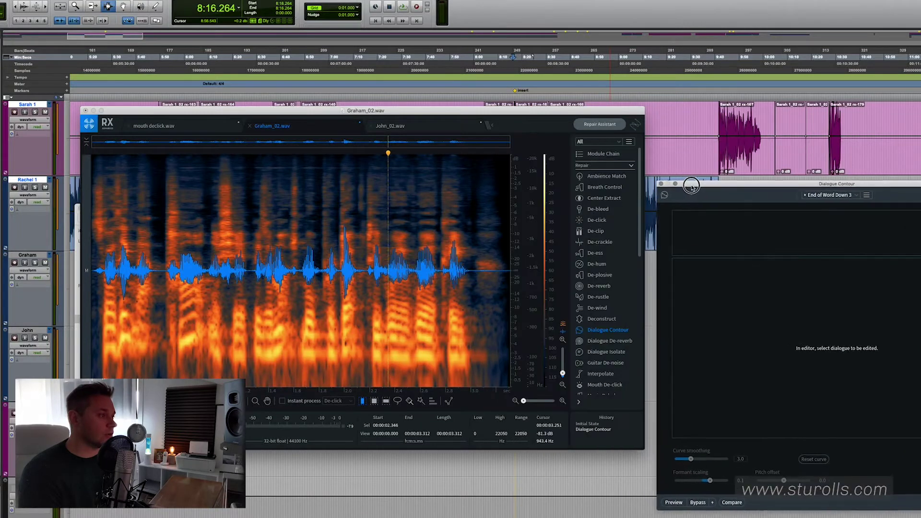
left_click(586, 423)
left_click(103, 245)
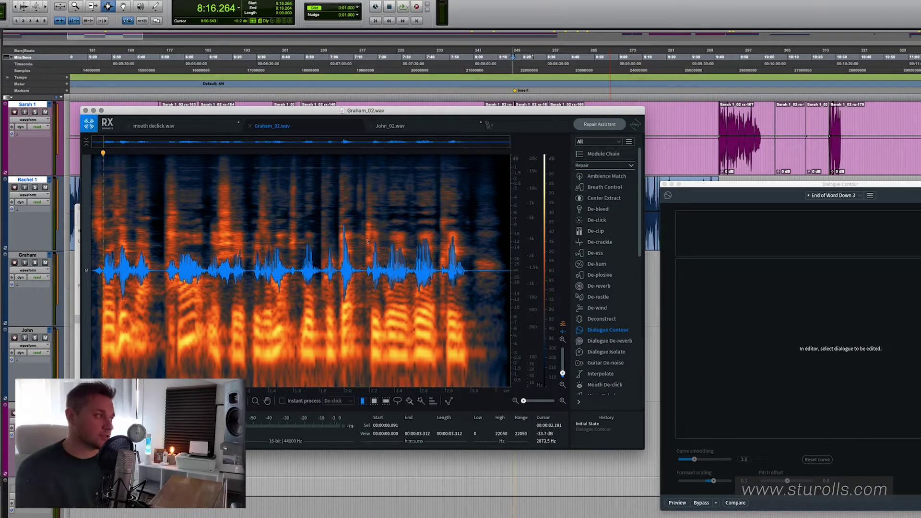
key("space")
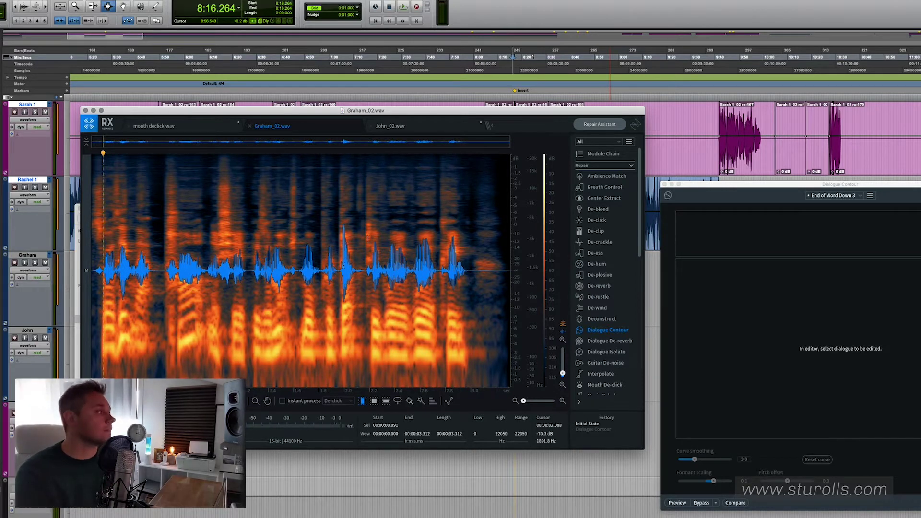
mouse_move(697, 189)
left_mouse_down()
mouse_move(561, 180)
mouse_move(470, 141)
left_mouse_up()
left_click(612, 149)
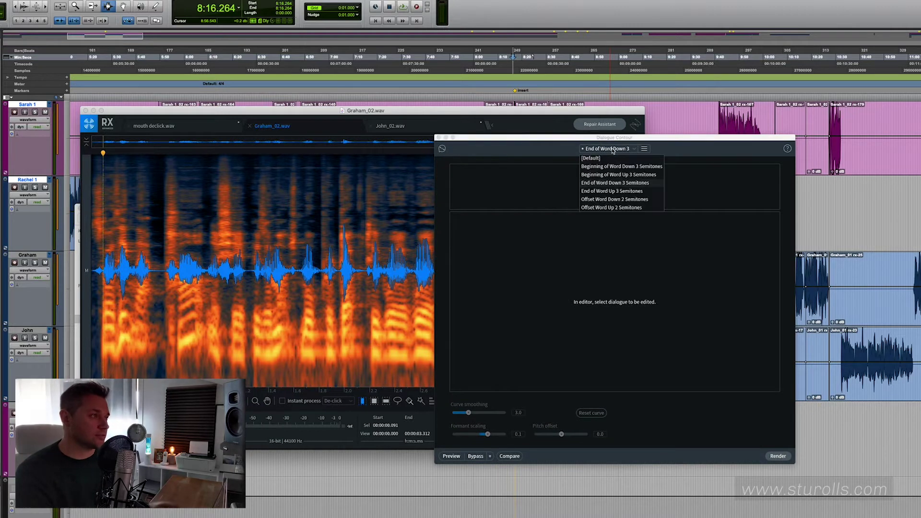
- Apply the End of Word Down 3 preset to the entire Graham_02 clip, then deselect
left_click(613, 185)
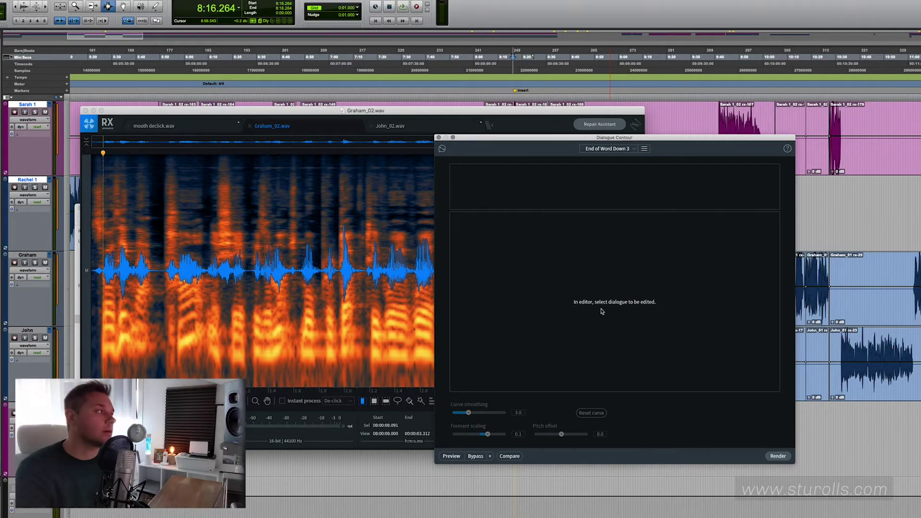
left_click(273, 239)
key("ctrl+a")
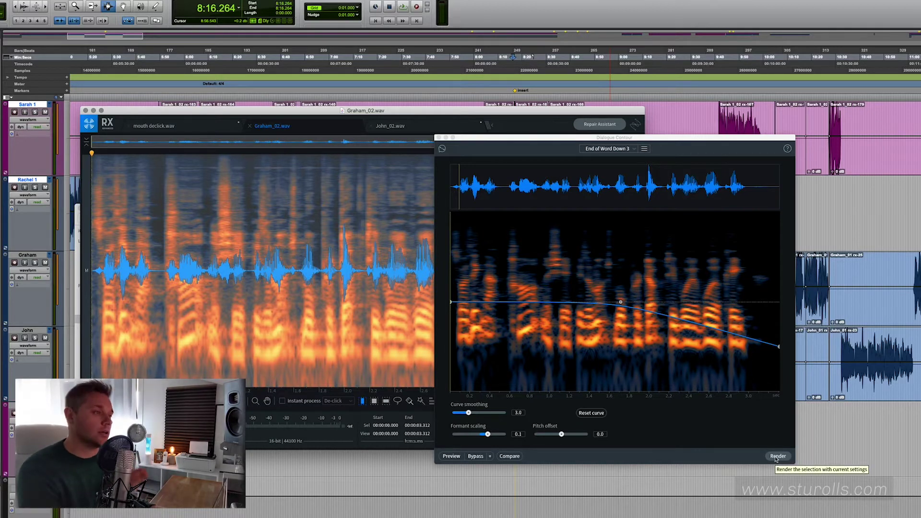
left_click(776, 456)
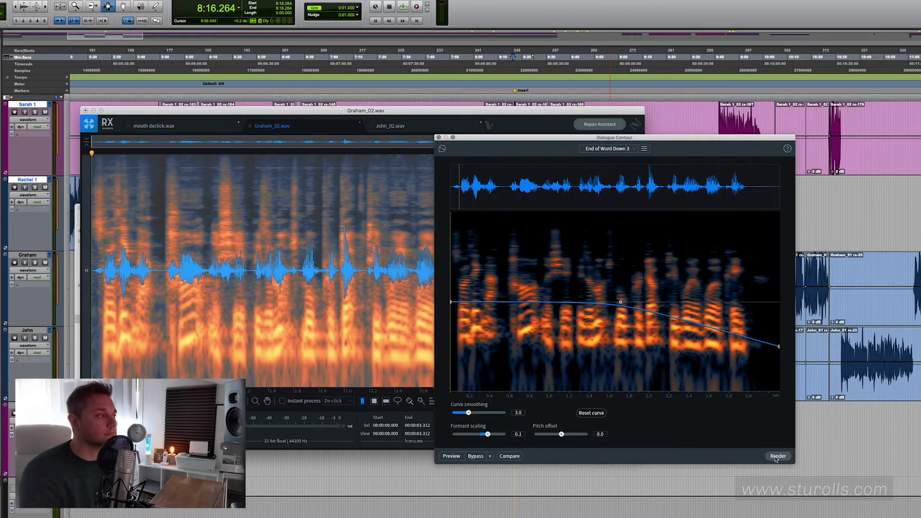
left_click(104, 285)
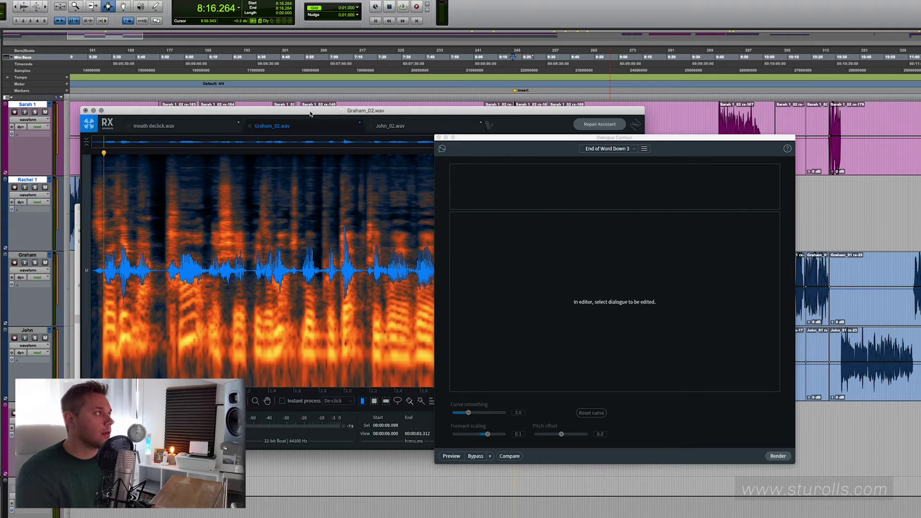
- In Pro Tools, zoom in on the Graham clips and play the Graham dialogue
left_click(506, 20)
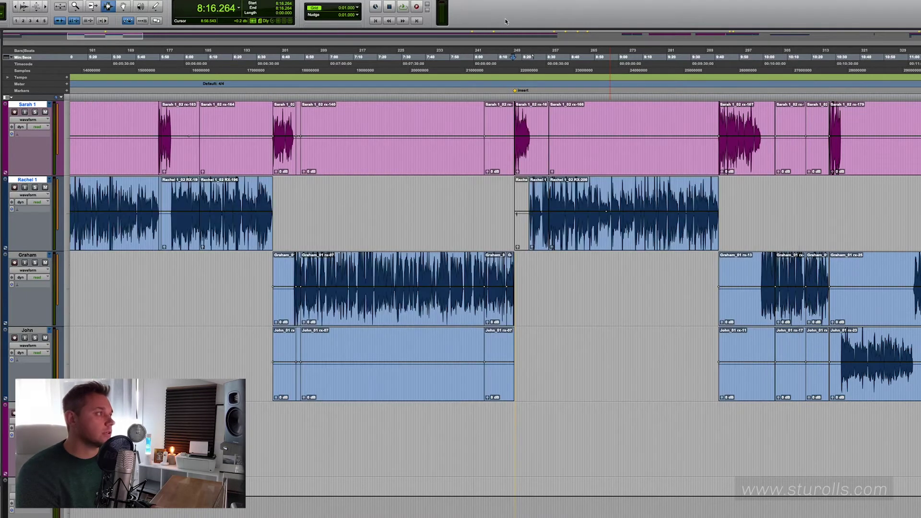
key("t")
key("t")
key("t")
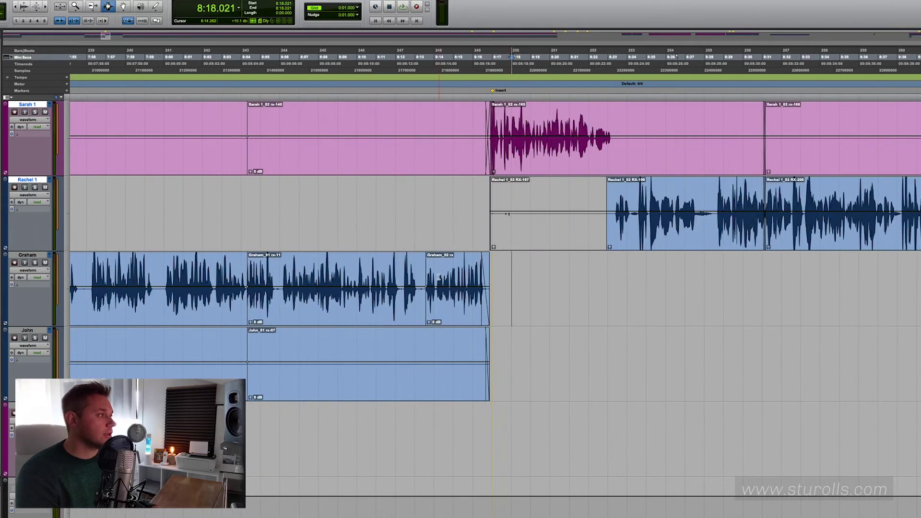
left_click(423, 269)
key("super+h")
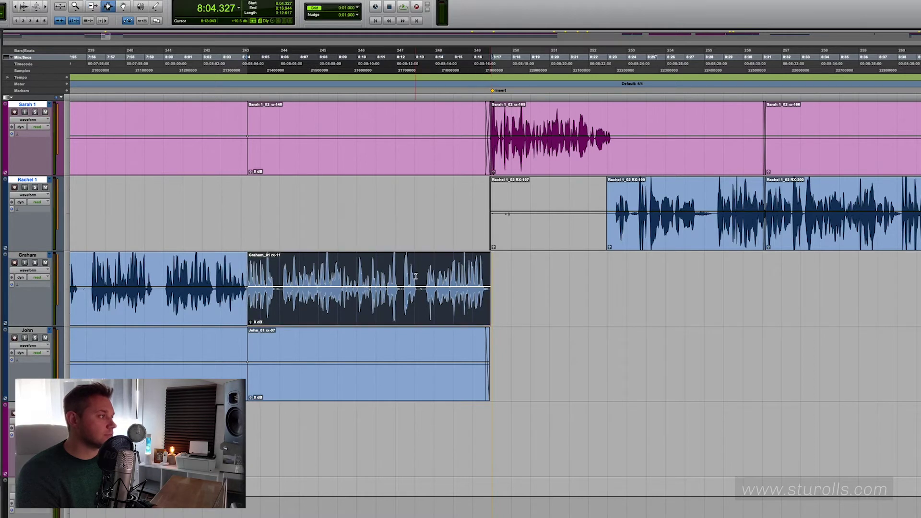
left_click(422, 278)
key("space")
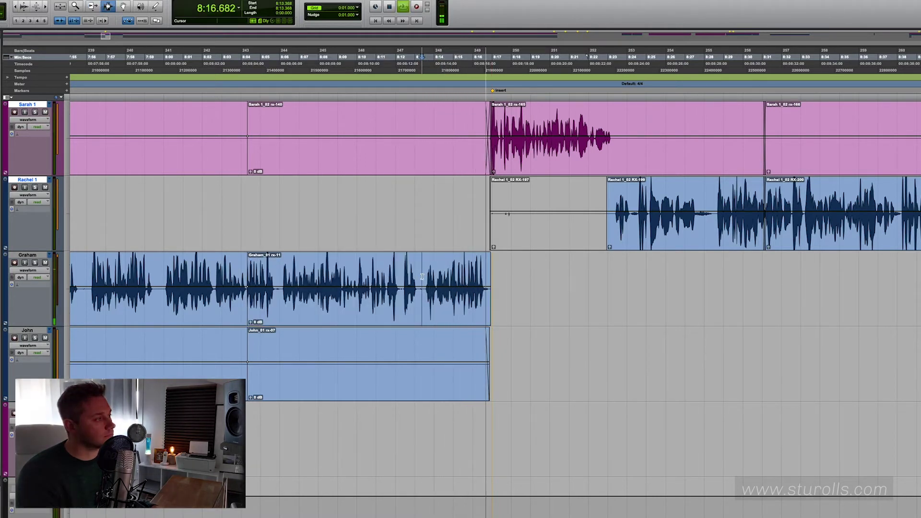
key("space")
- Play the re-intoned Graham_02 line from its clip start to compare it
key("b")
double_click(421, 277)
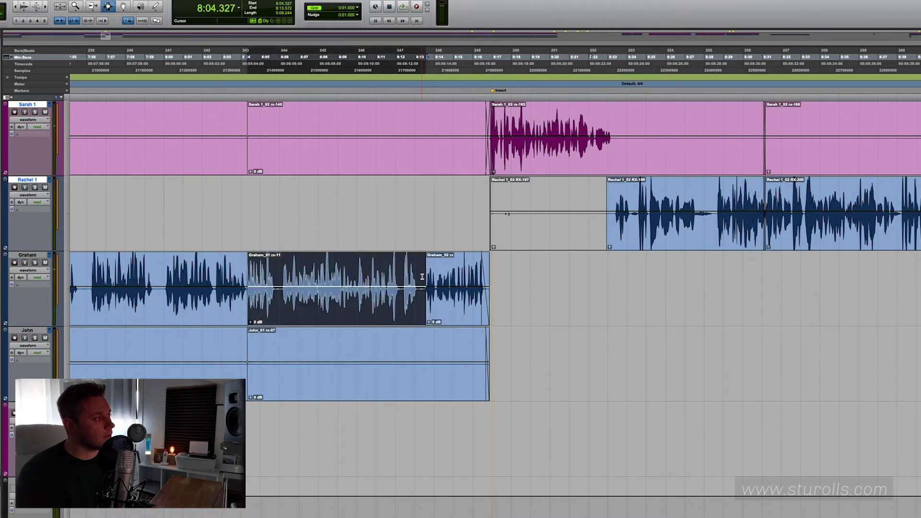
left_click(422, 277)
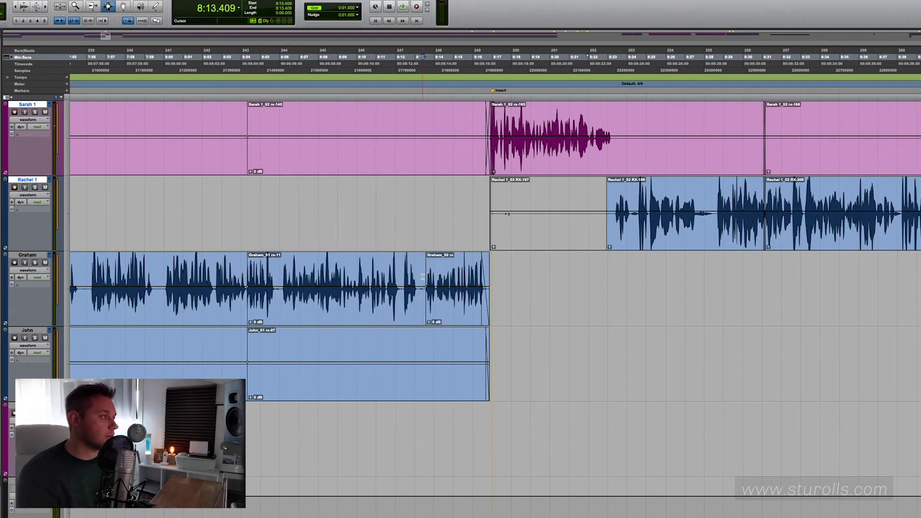
key("space")
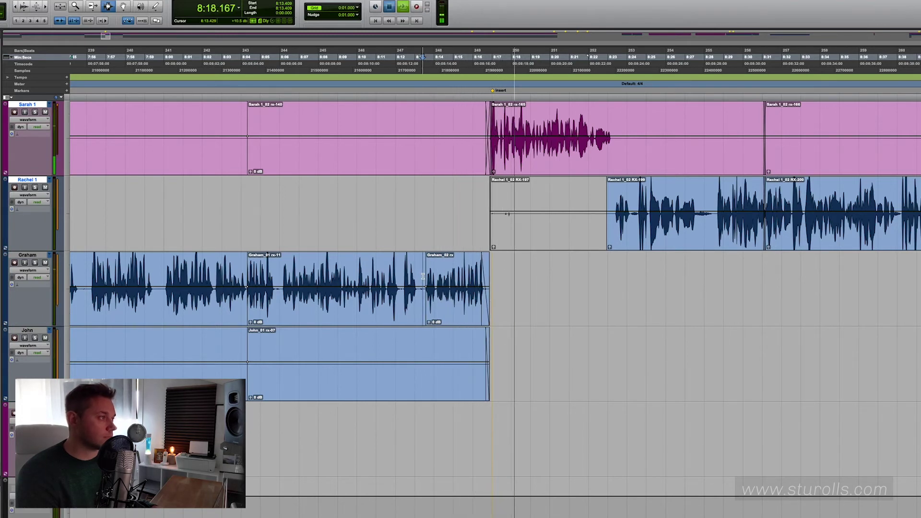
key("space")
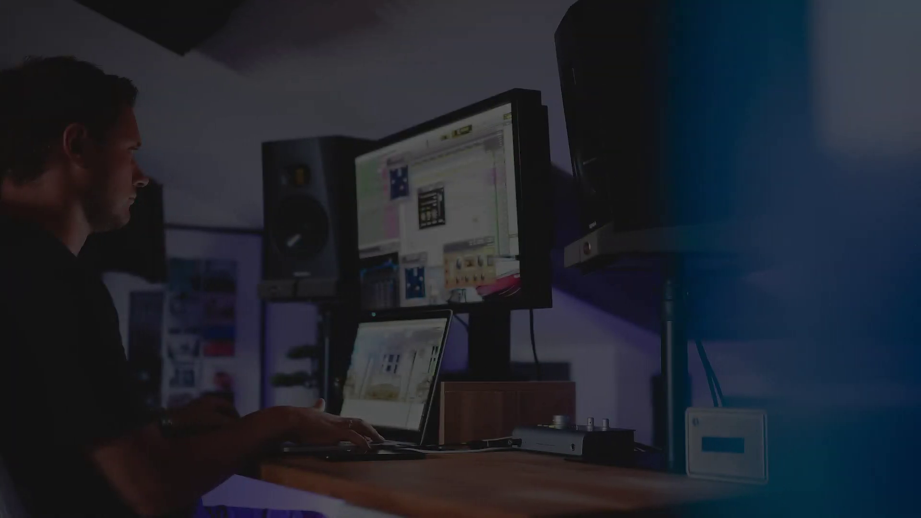